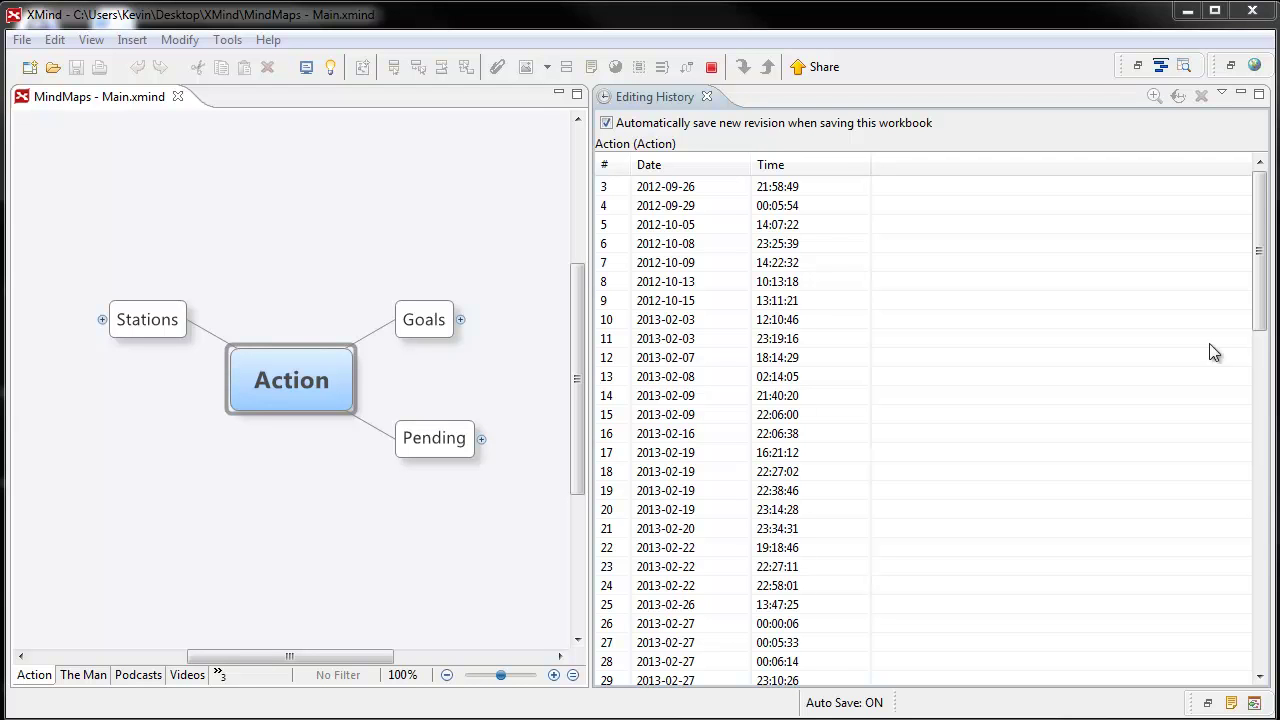
left_click(620, 193)
left_click(664, 246)
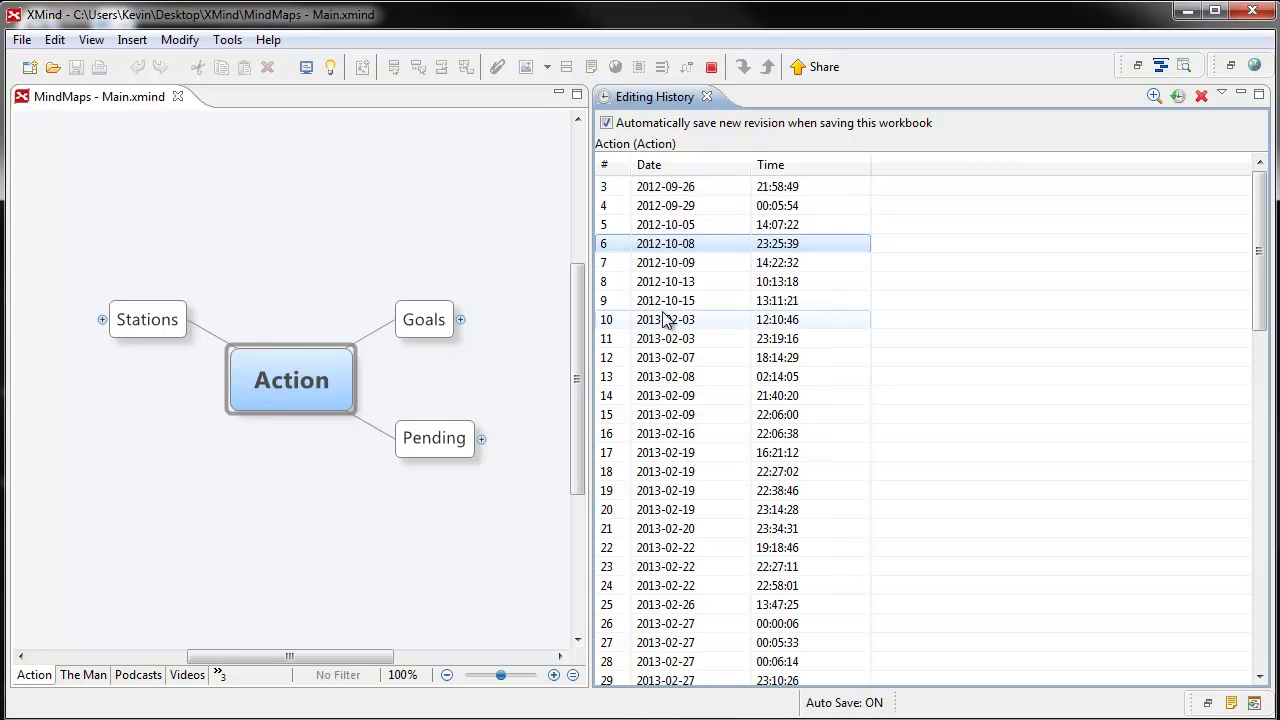
left_click(666, 318)
left_click(670, 358)
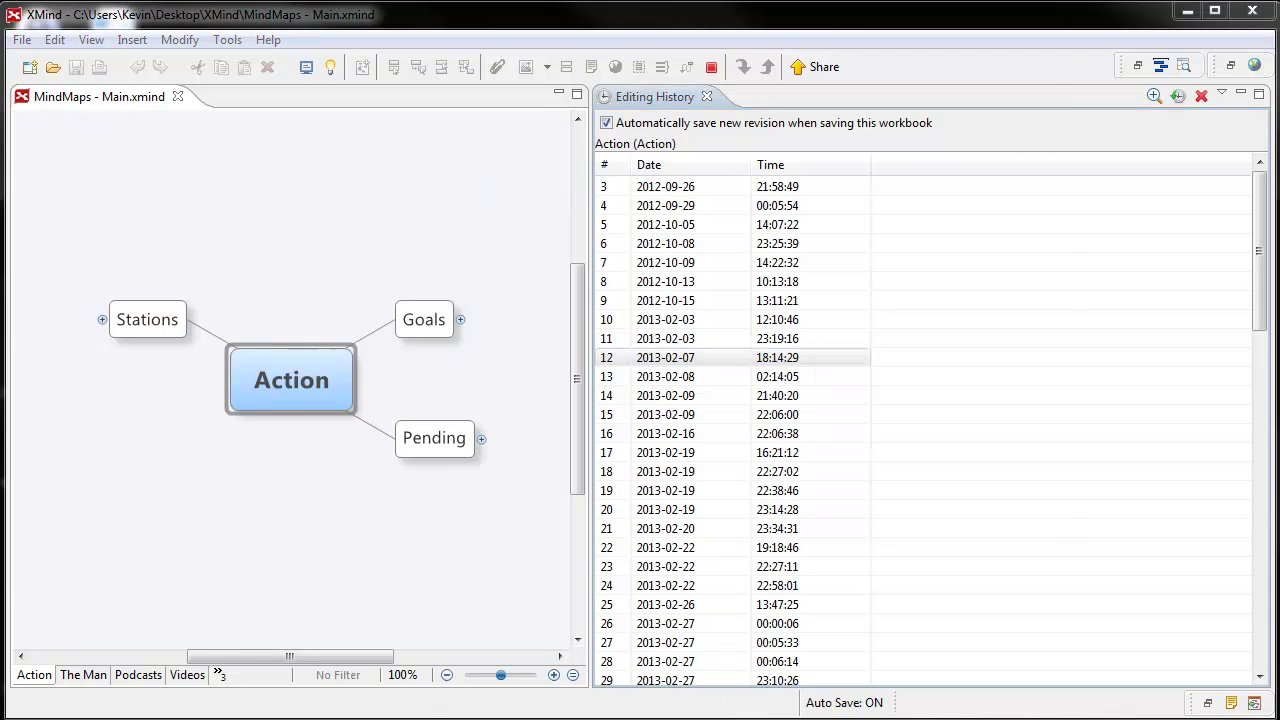
Switch to the XMind folder in Windows Explorer and make a copy of the MindMaps - Main workbook there.
left_click(714, 718)
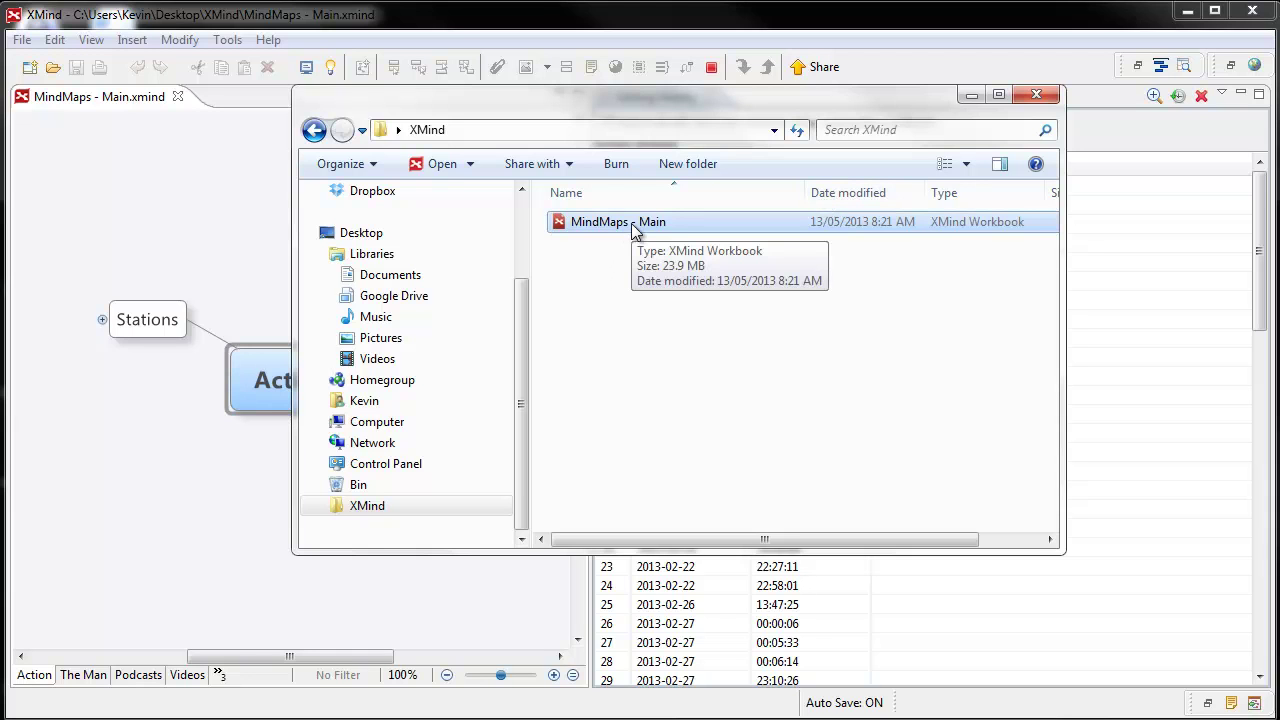
key("ctrl+v")
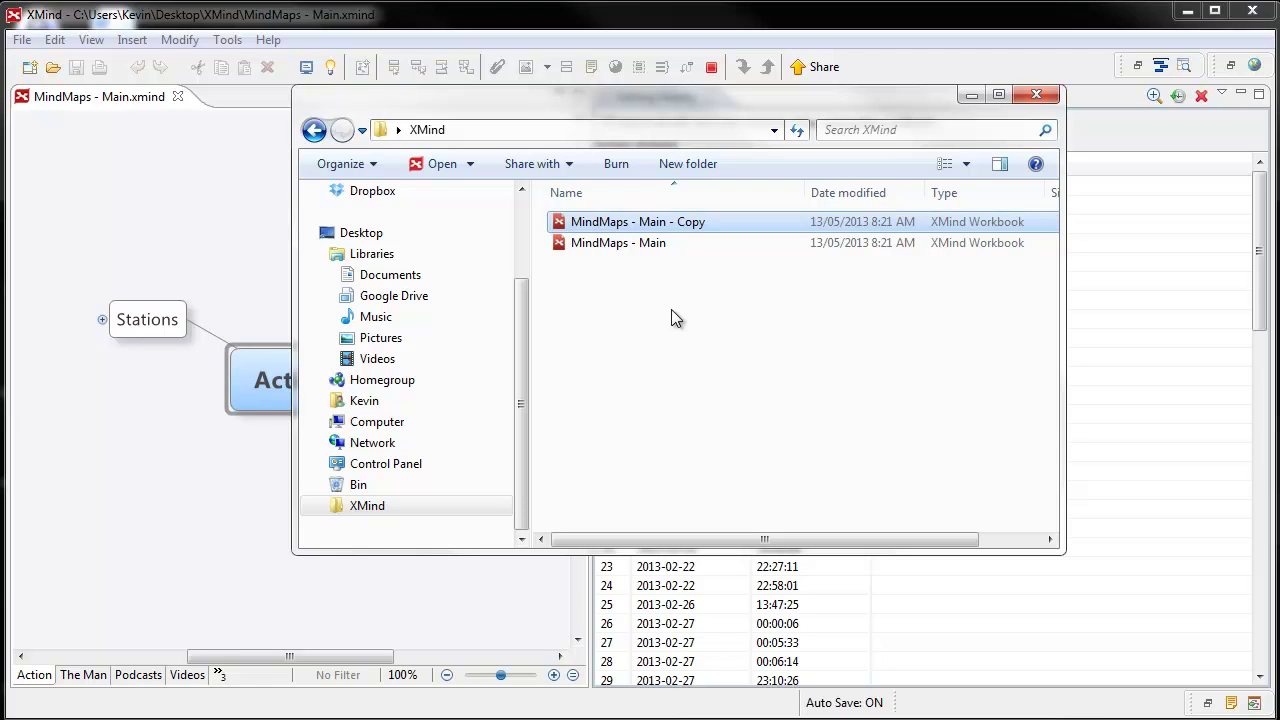
Check the file size of the original MindMaps - Main workbook in its properties.
right_click(647, 247)
left_click(720, 542)
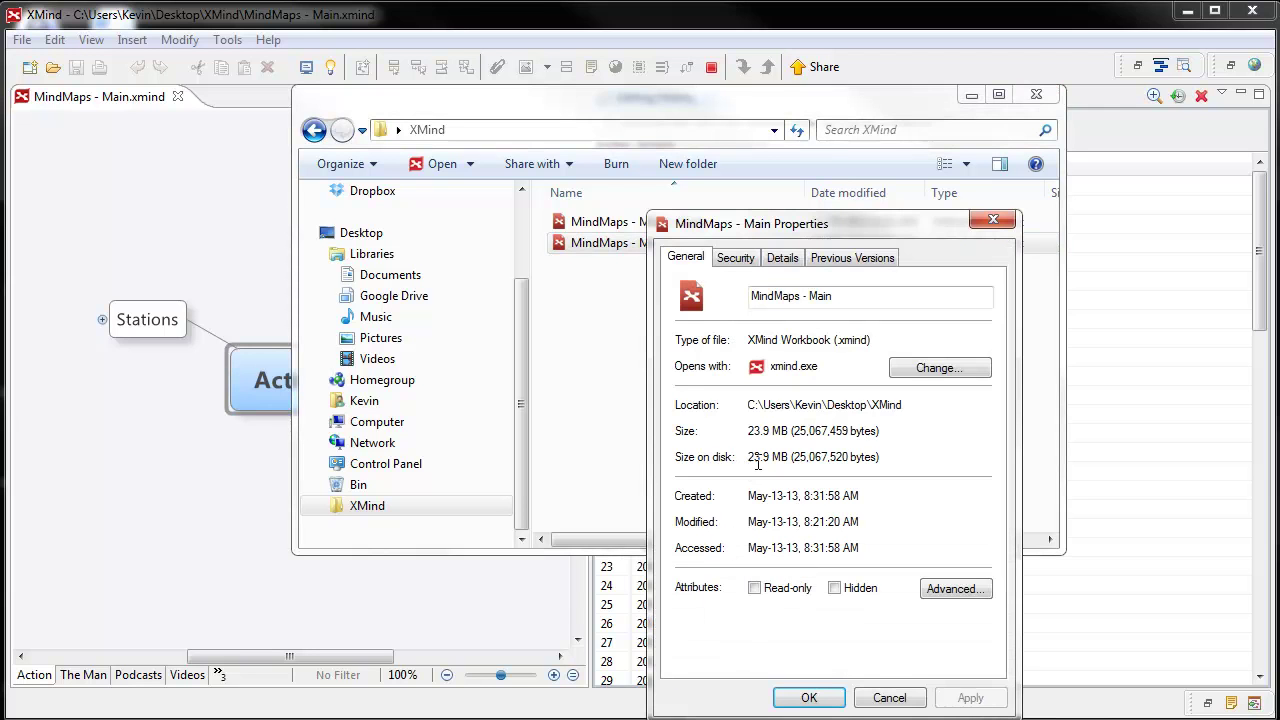
left_click(993, 221)
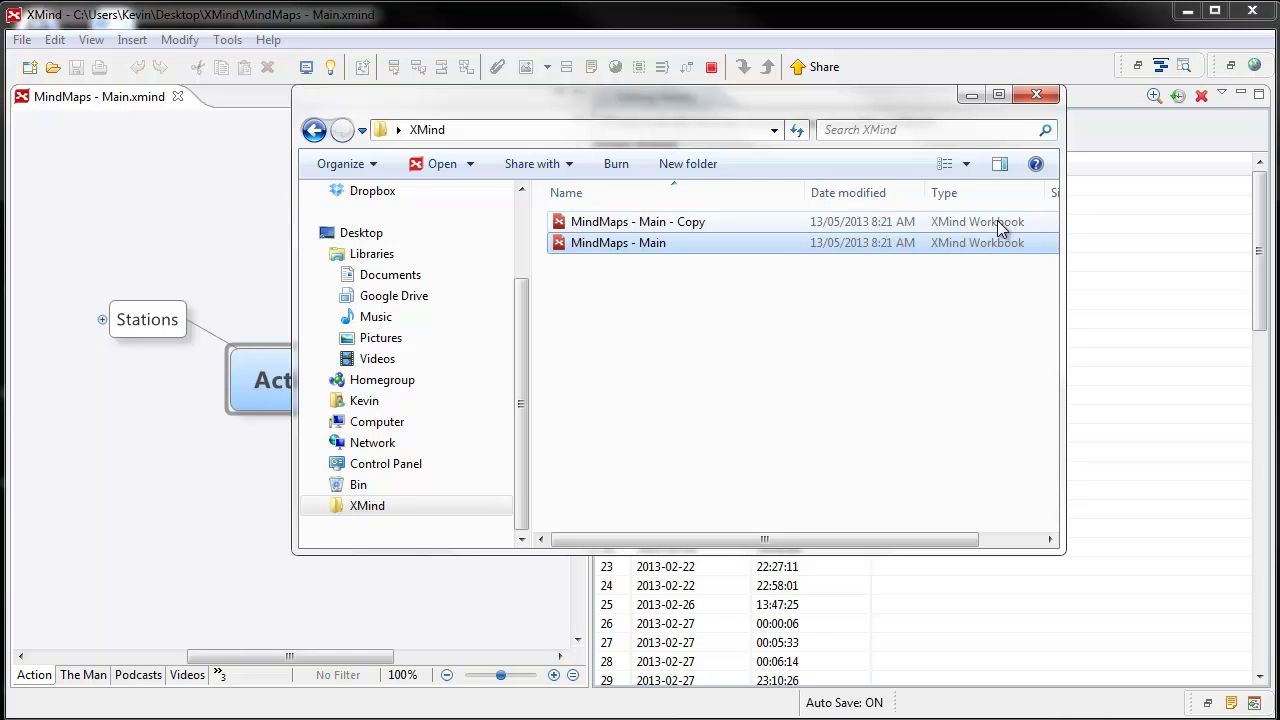
Rename the copied workbook as MindMaps - Main - 20130513.
left_click(663, 227)
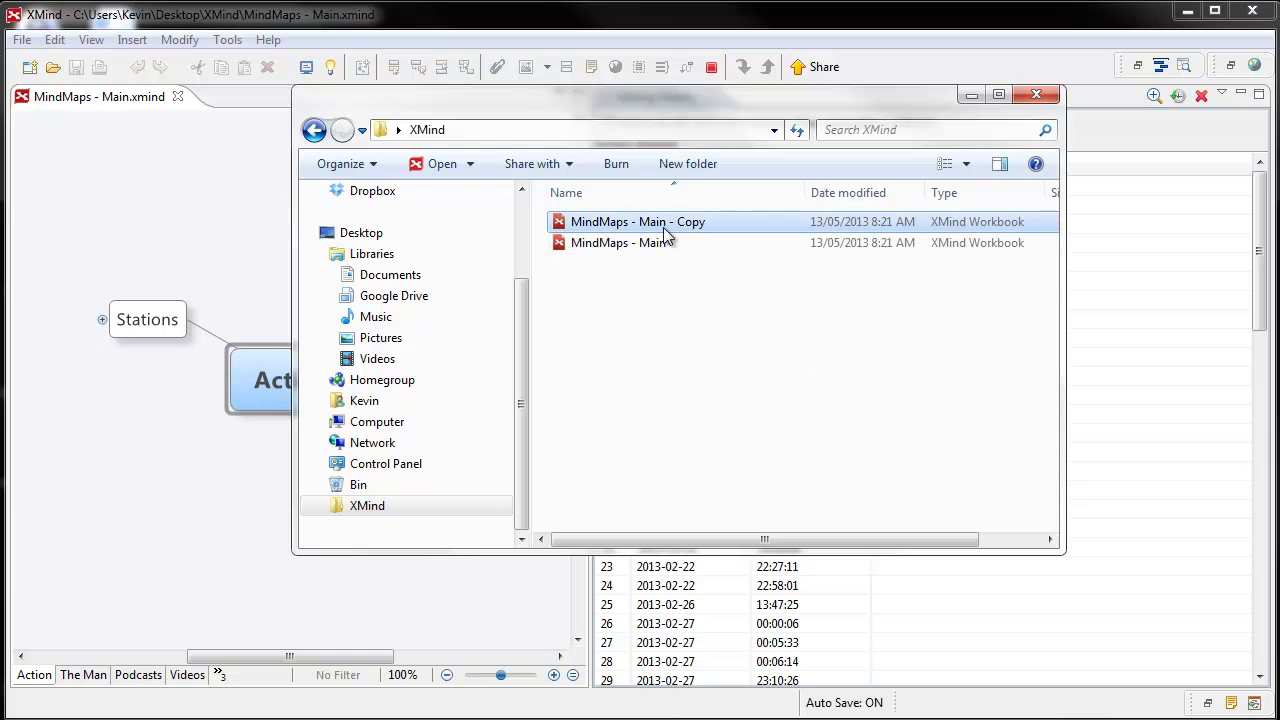
left_click(663, 227)
key("End")
key("BackSpace")
key("BackSpace")
key("BackSpace")
key("BackSpace")
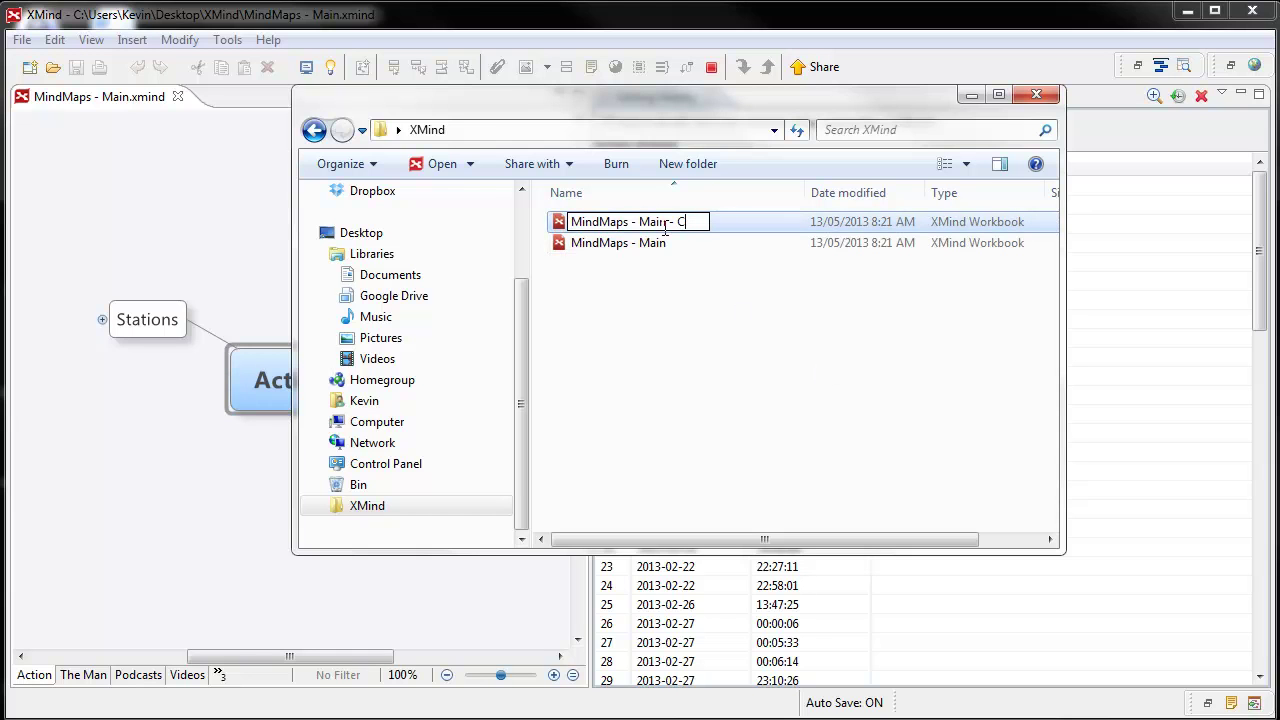
type("20130513")
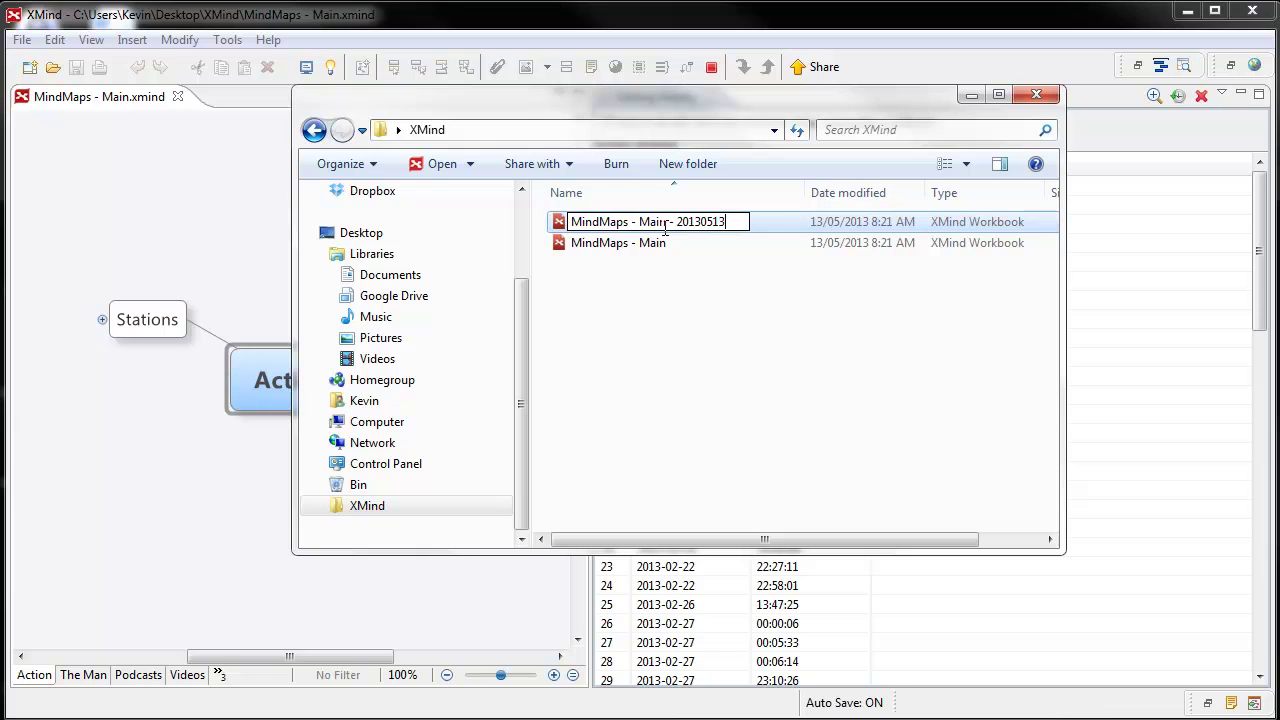
key("Return")
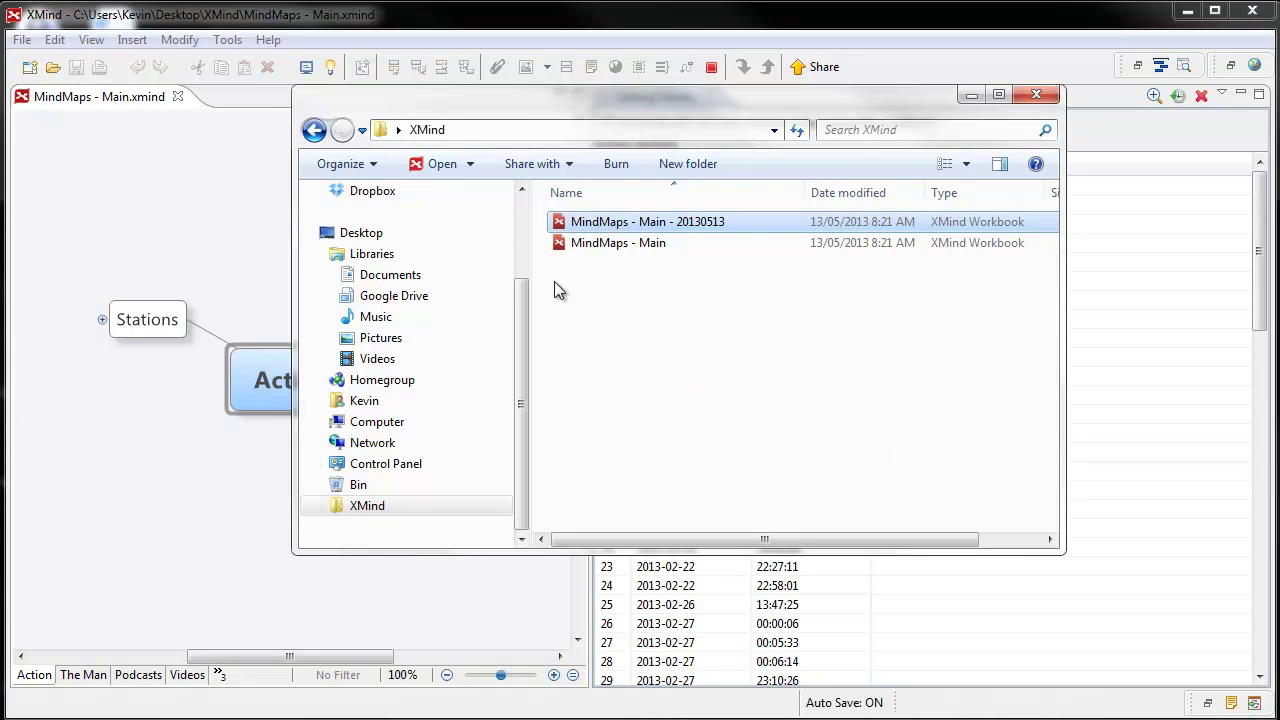
Switch back to XMind, then close and reopen the Editing History view for the Action sheet.
left_click(222, 188)
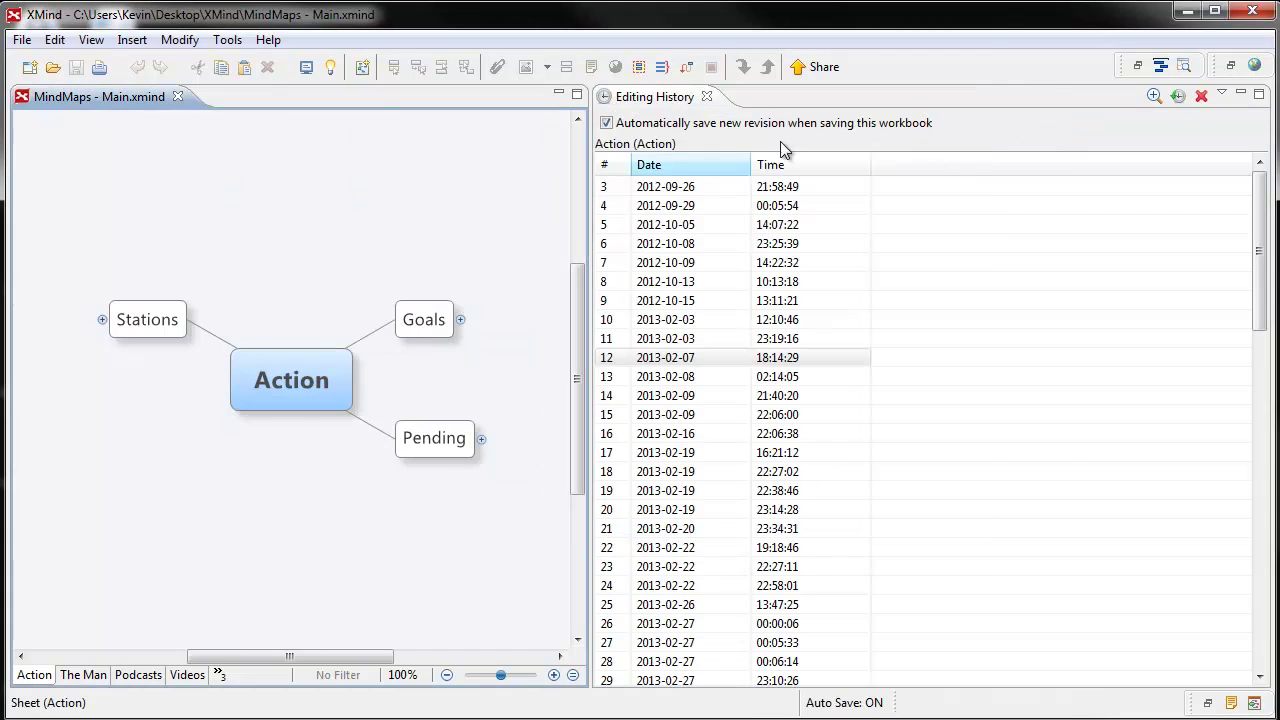
left_click(707, 97)
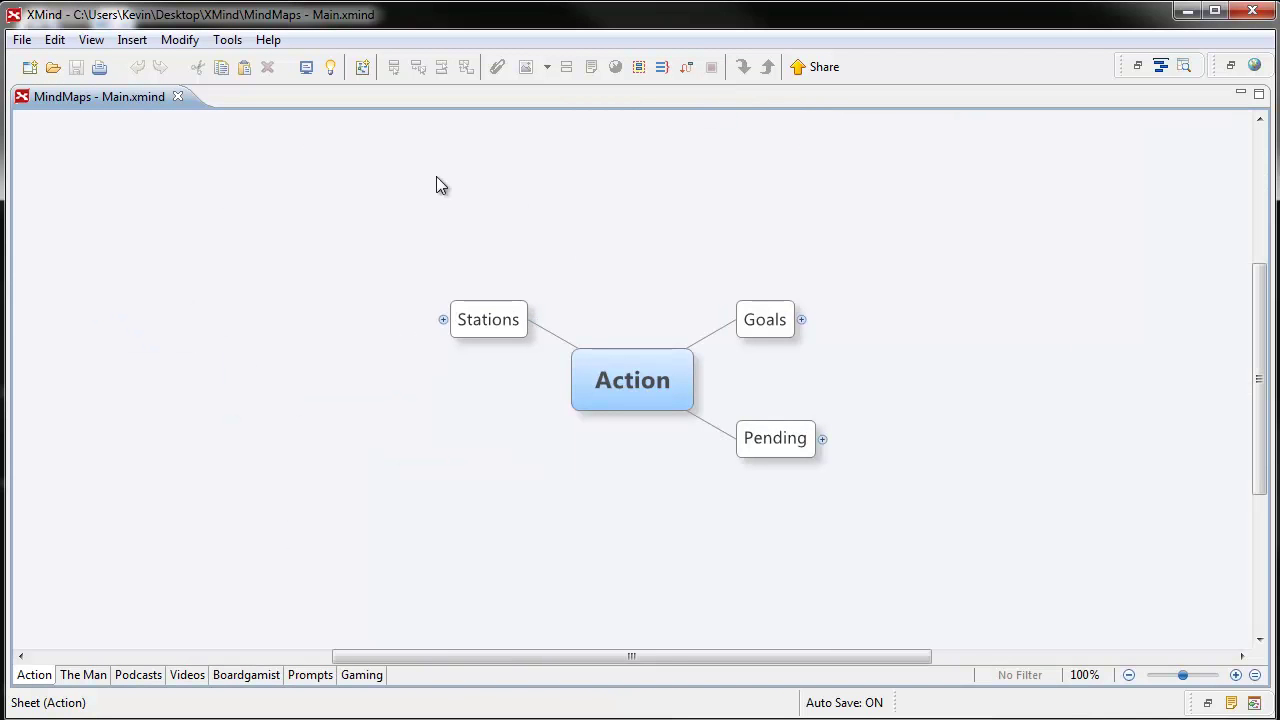
left_click(88, 42)
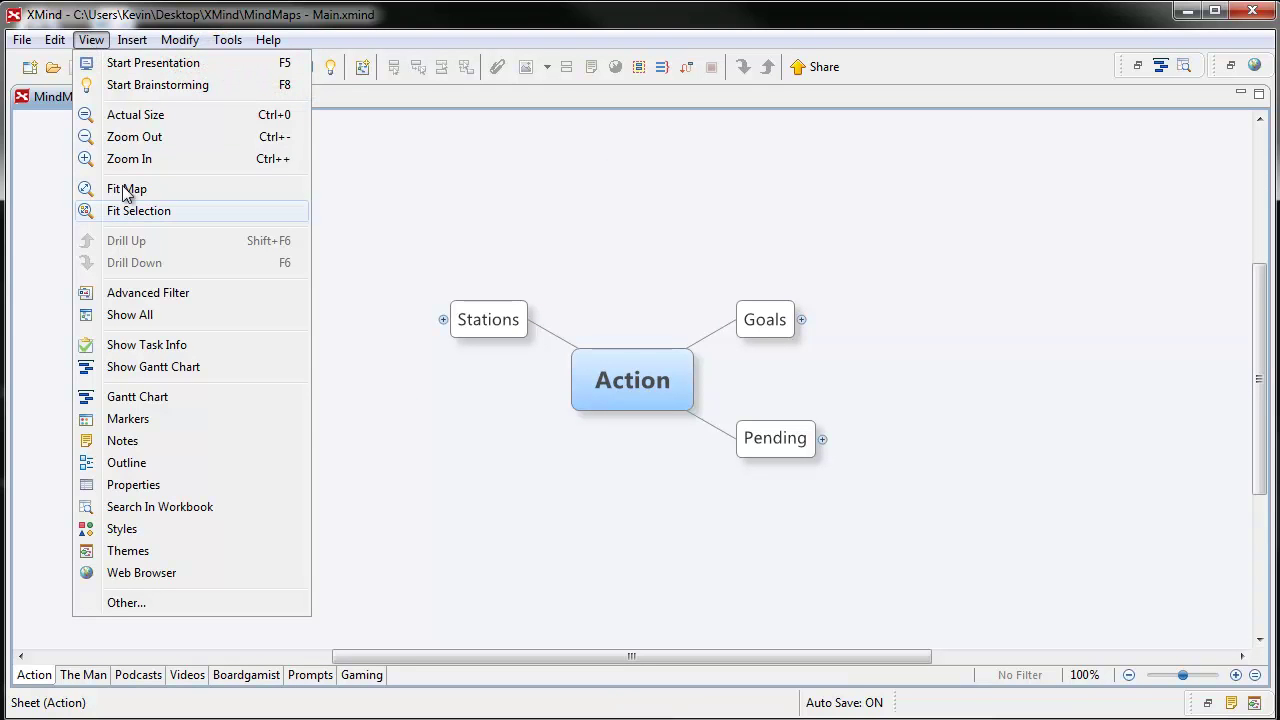
left_click(155, 606)
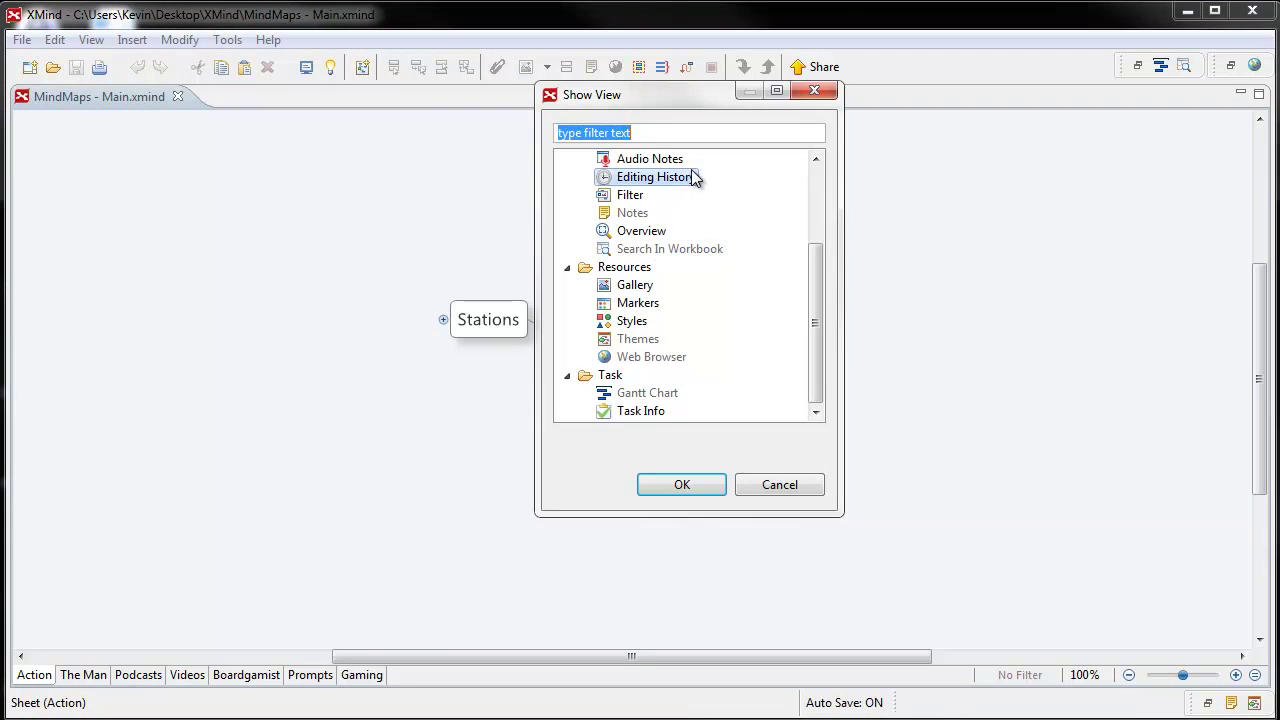
left_click(620, 178)
left_click(682, 485)
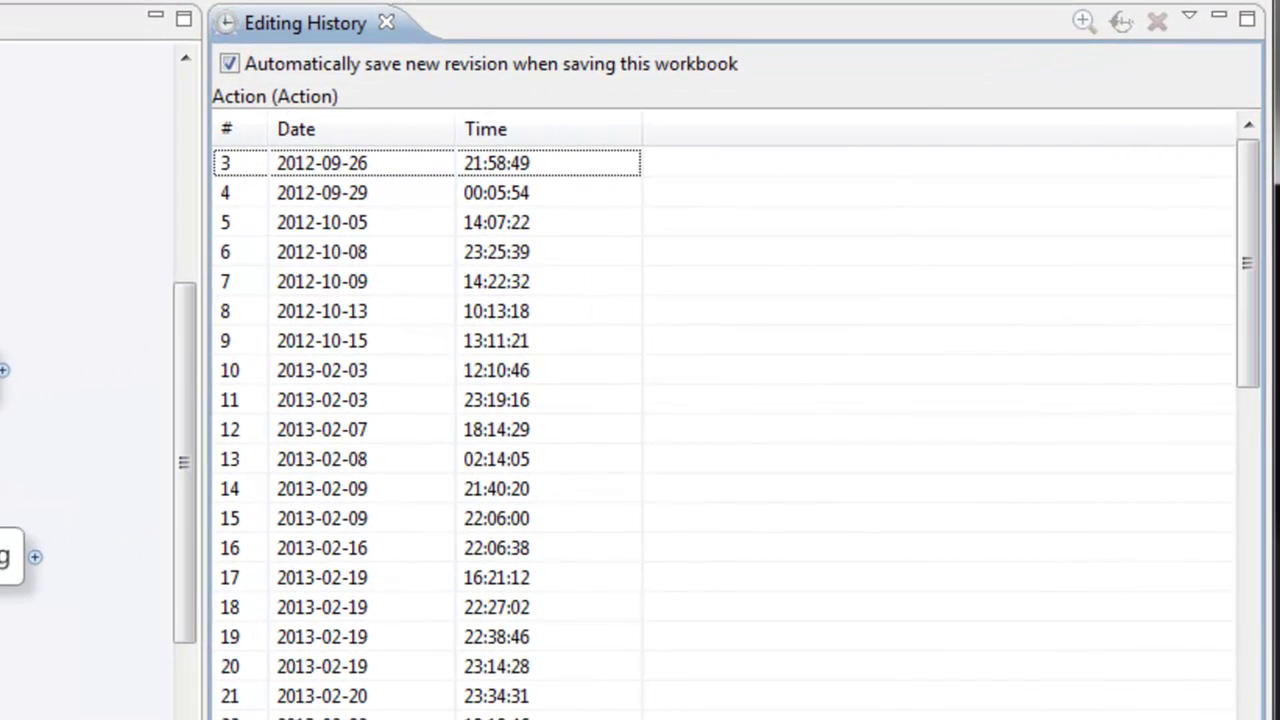
Delete revisions 3 through 78 from the Action sheet's editing history and close the Editing History view.
left_click(340, 163)
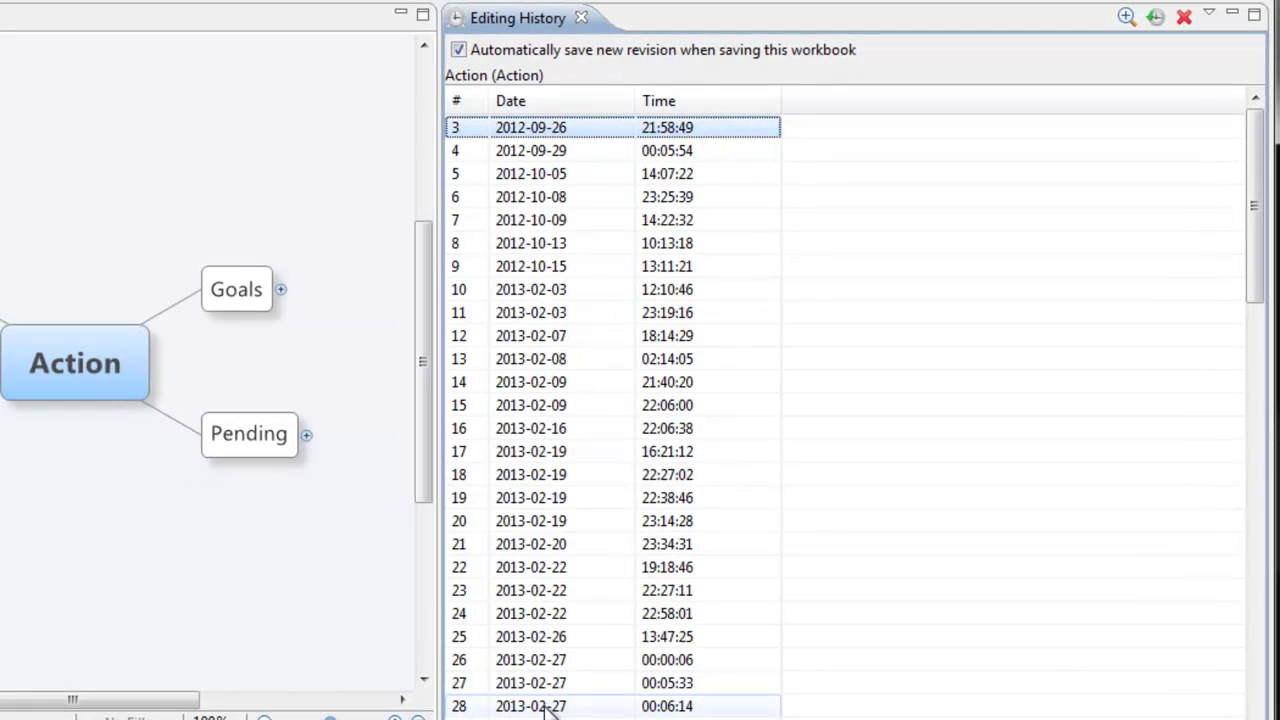
left_click(547, 706, "shift")
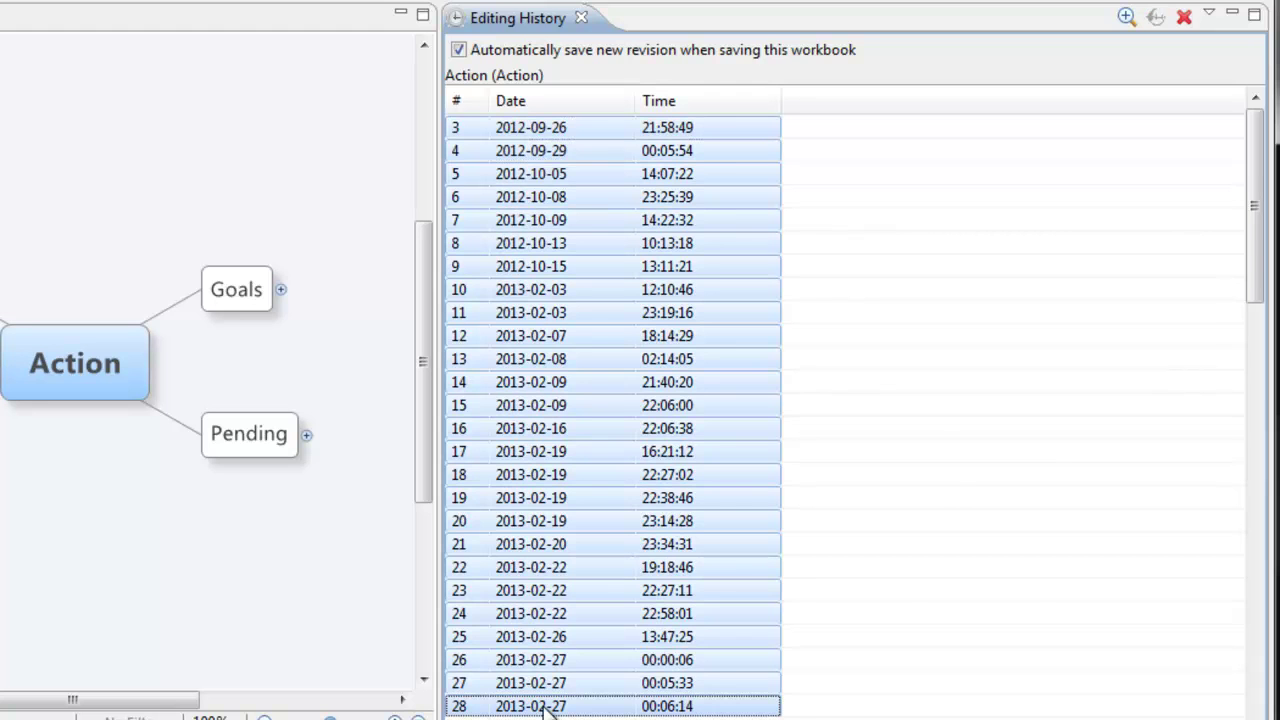
scroll(931, 466, "down", 5)
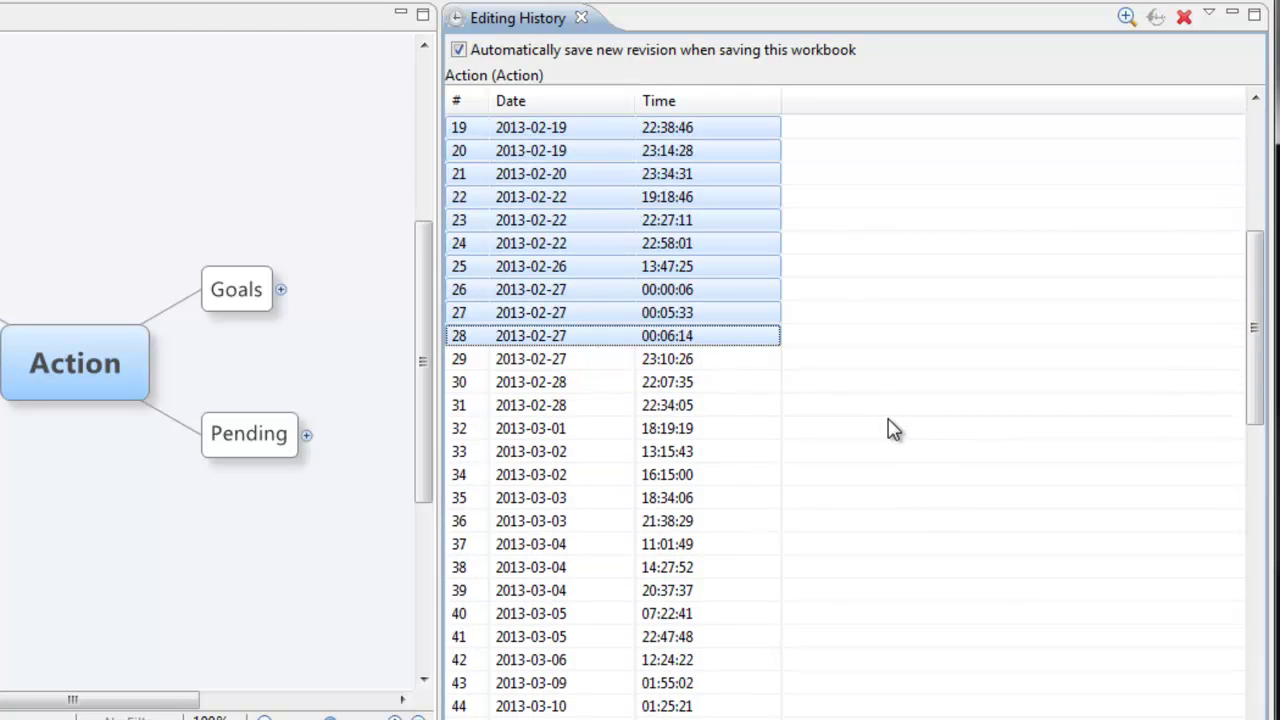
key("shift+Down")
key("shift+Down")
key("shift+Down")
key("shift+Down")
key("shift+Down")
key("shift+Down")
key("shift+Down")
key("shift+Down")
key("shift+Down")
key("shift+Down")
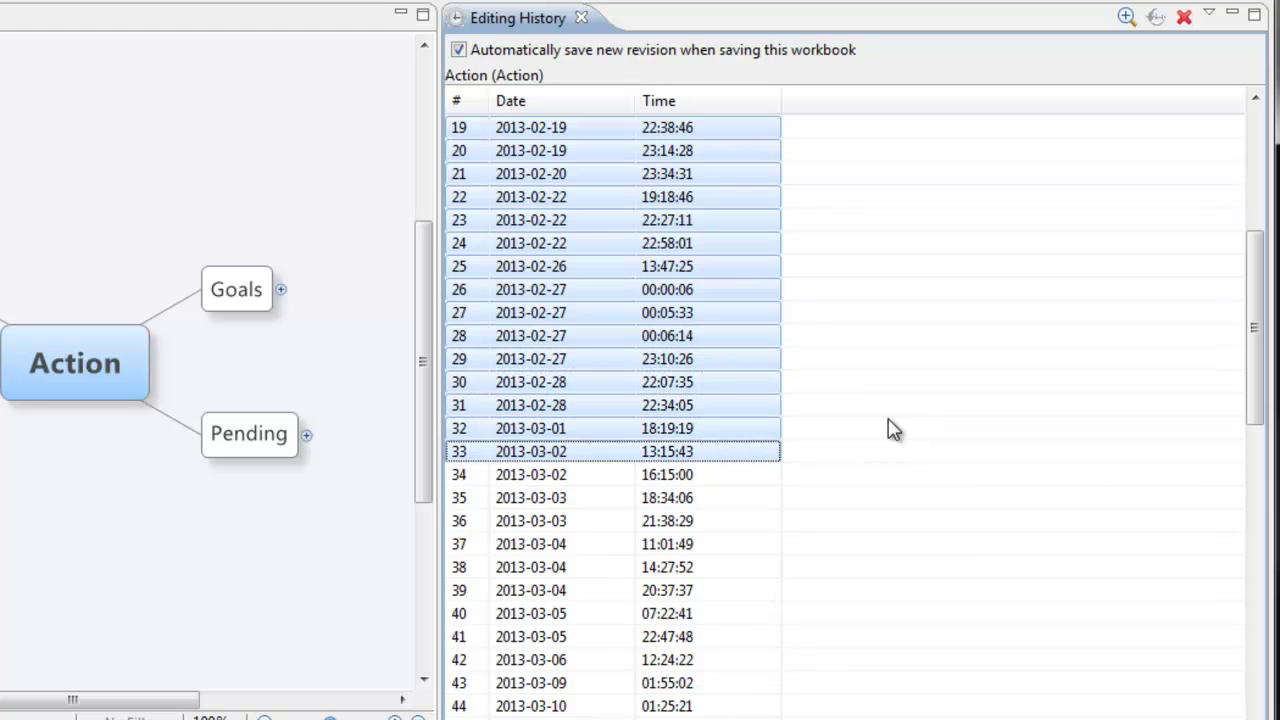
scroll(895, 430, "down", 13)
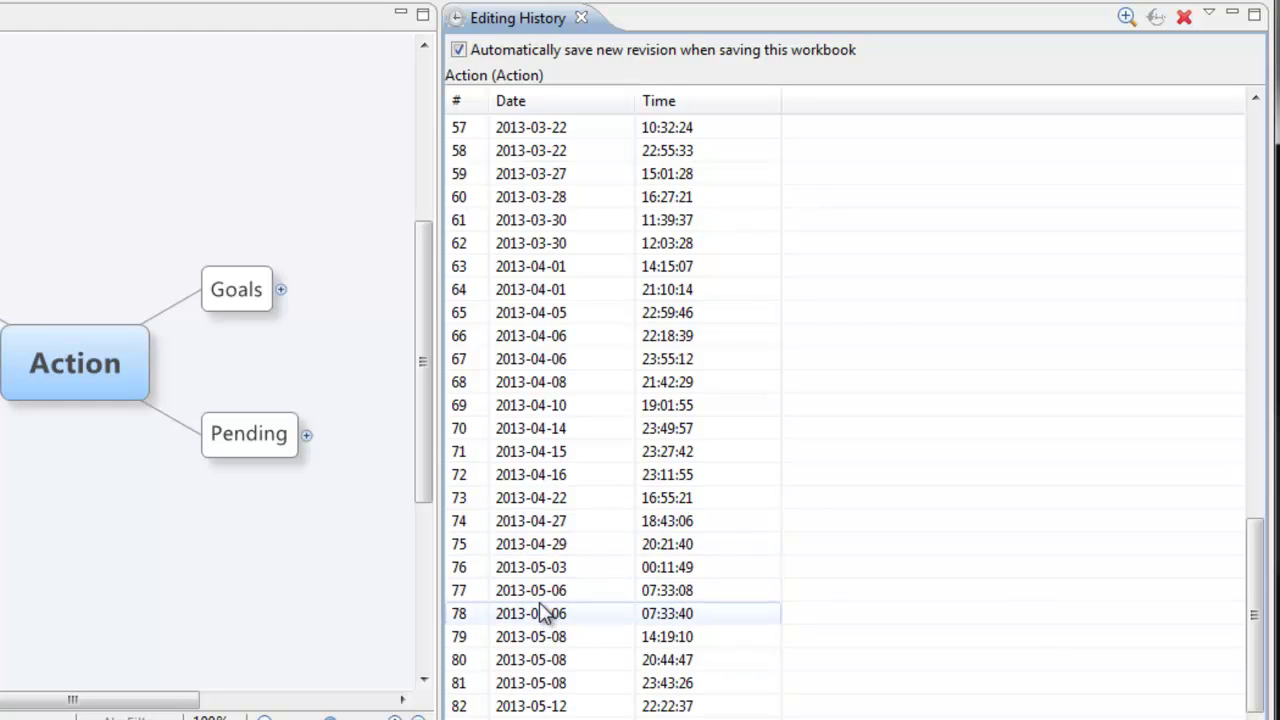
left_click(535, 613, "shift")
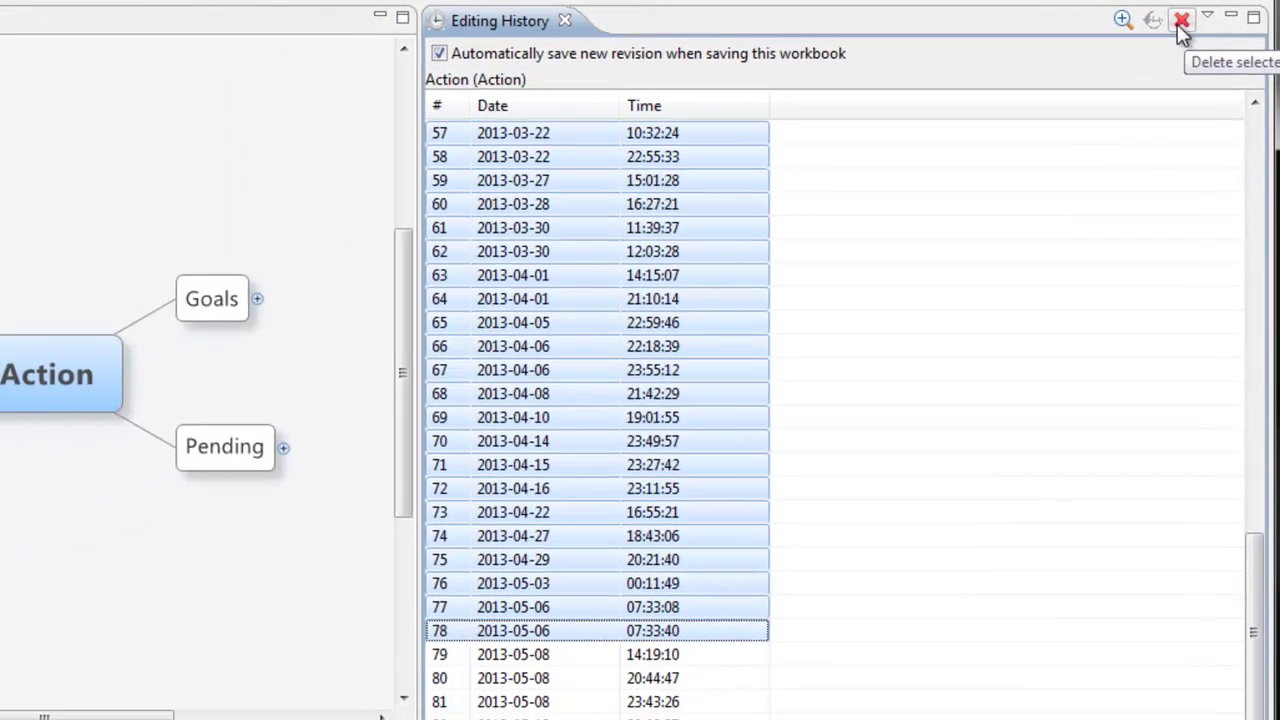
left_click(1146, 26)
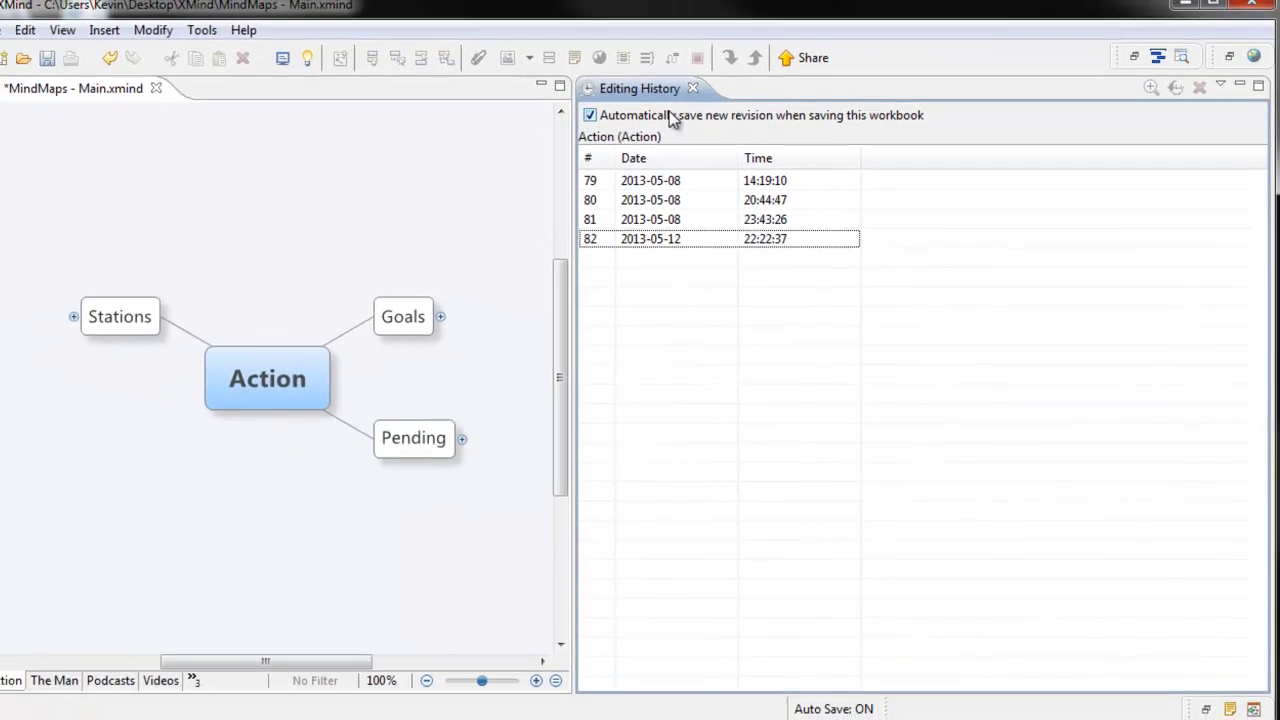
left_click(692, 88)
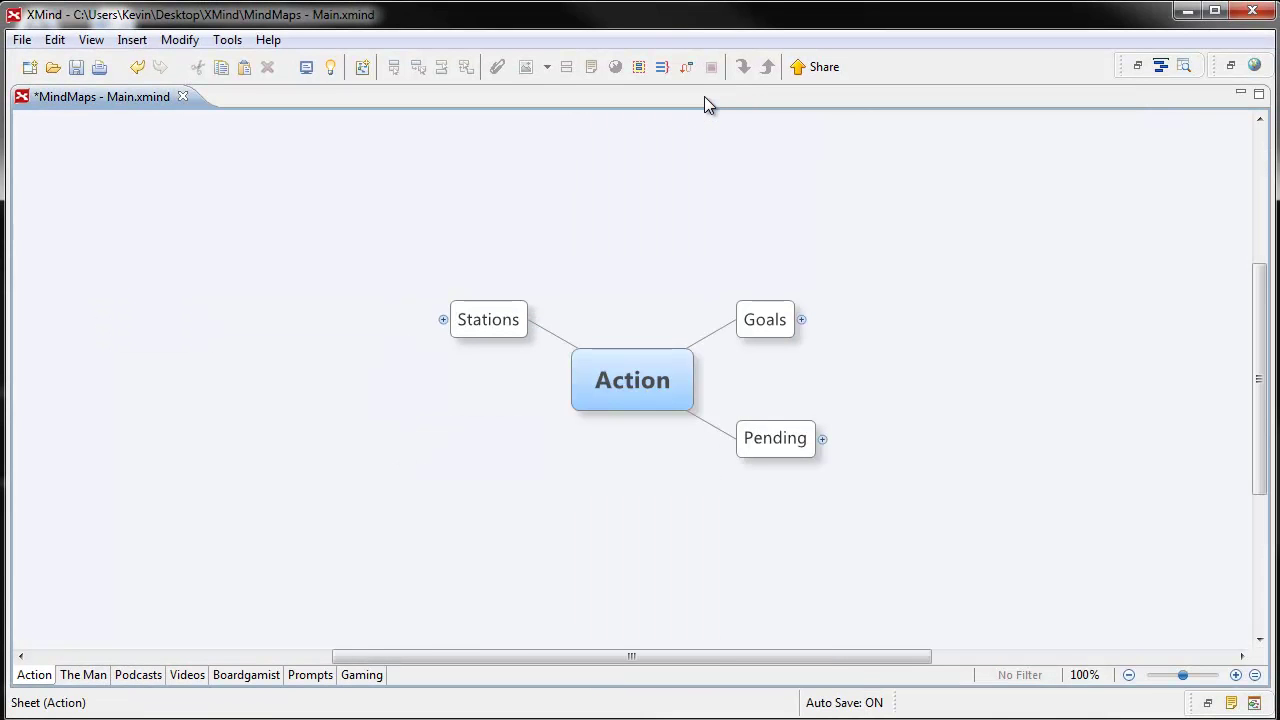